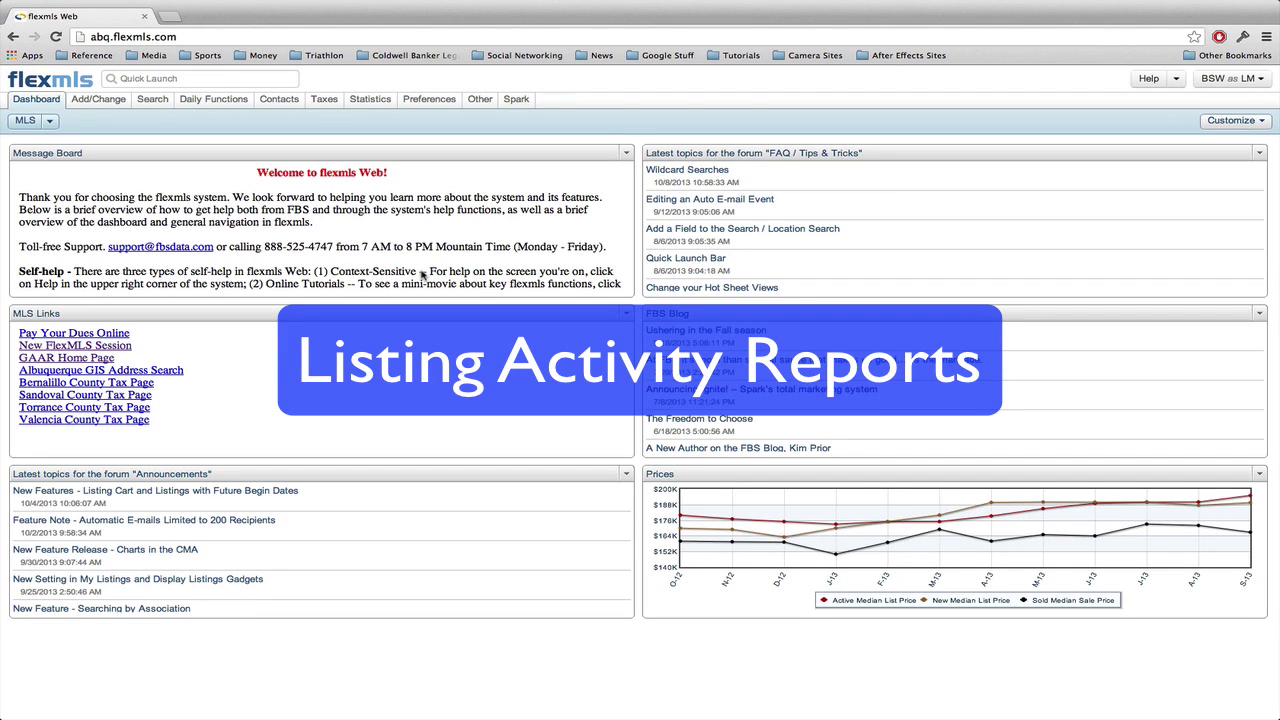
- Open My Listings and bring up the Listing Activity report for the $258,800 Rio Rancho listing
left_click(151, 101)
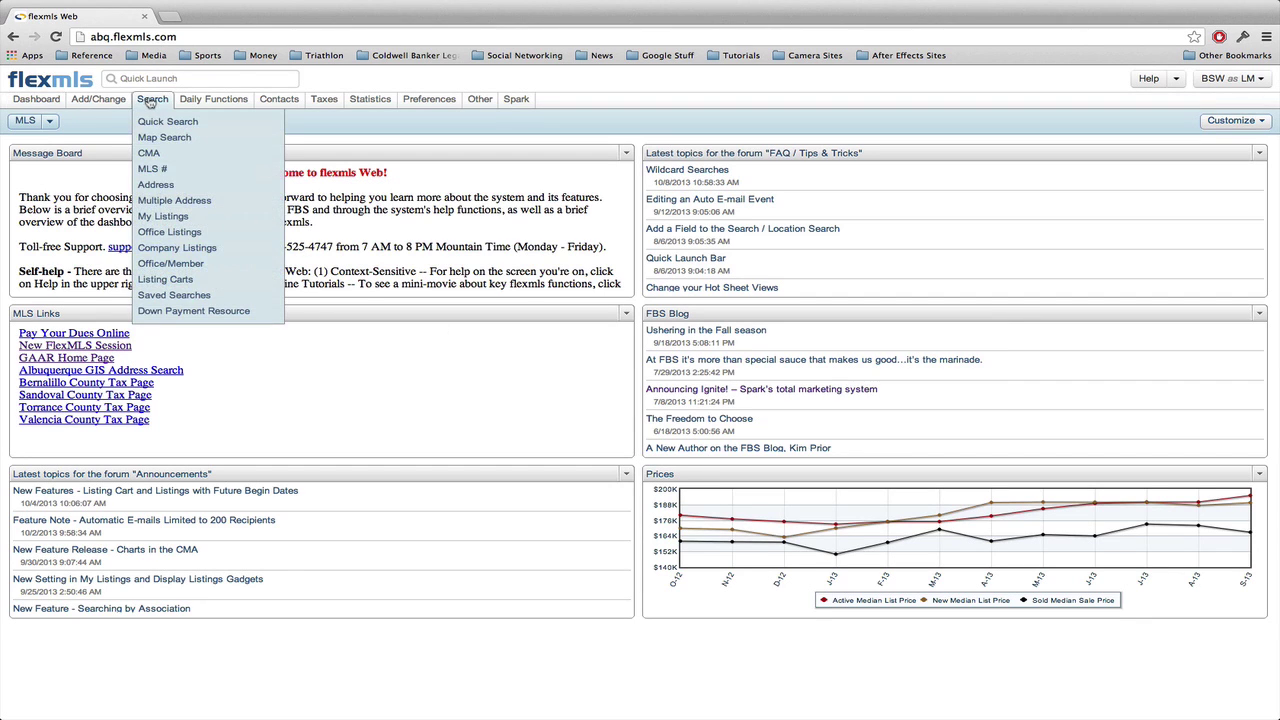
left_click(163, 216)
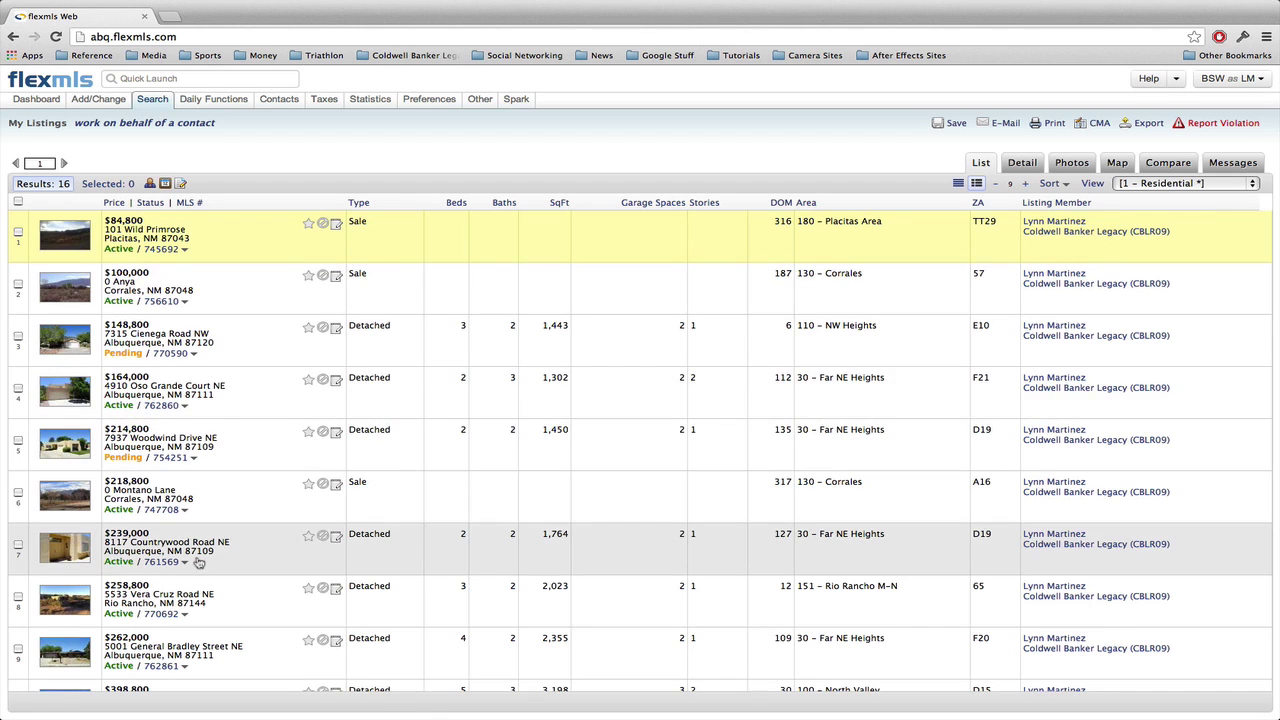
scroll(190, 500, "down", 3)
scroll(198, 563, "down", 1)
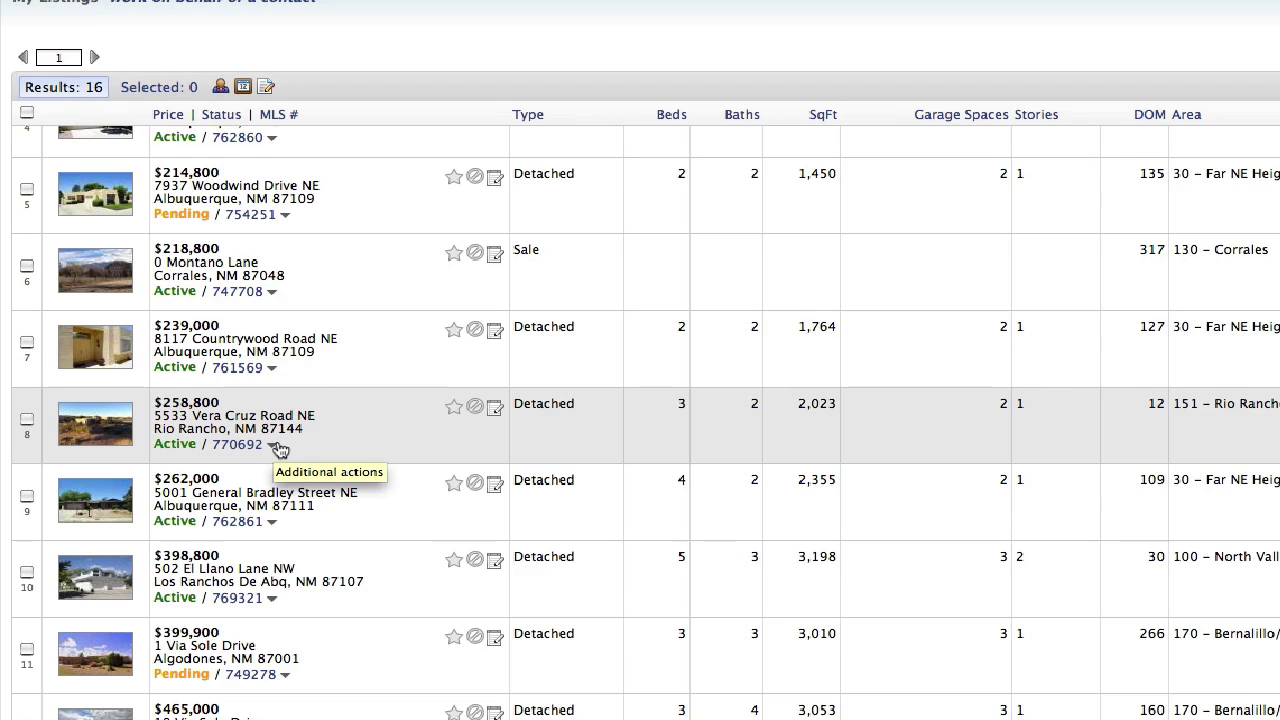
left_click(274, 447)
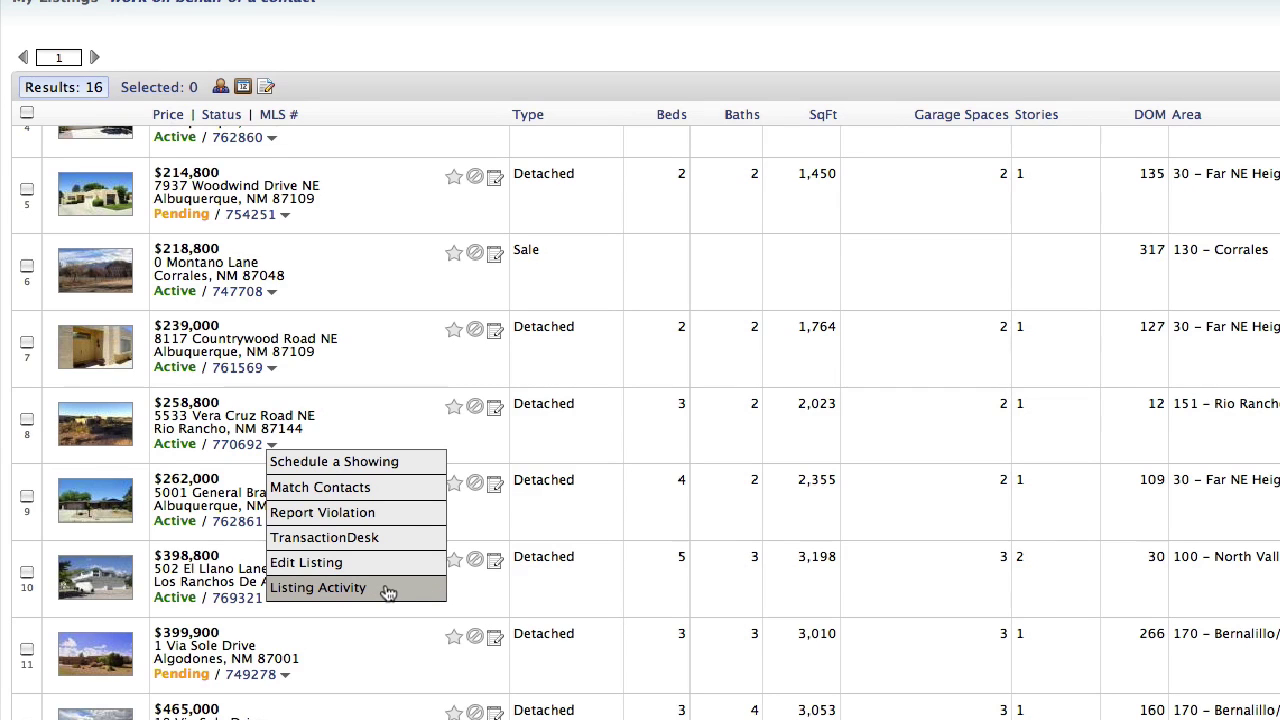
left_click(385, 590)
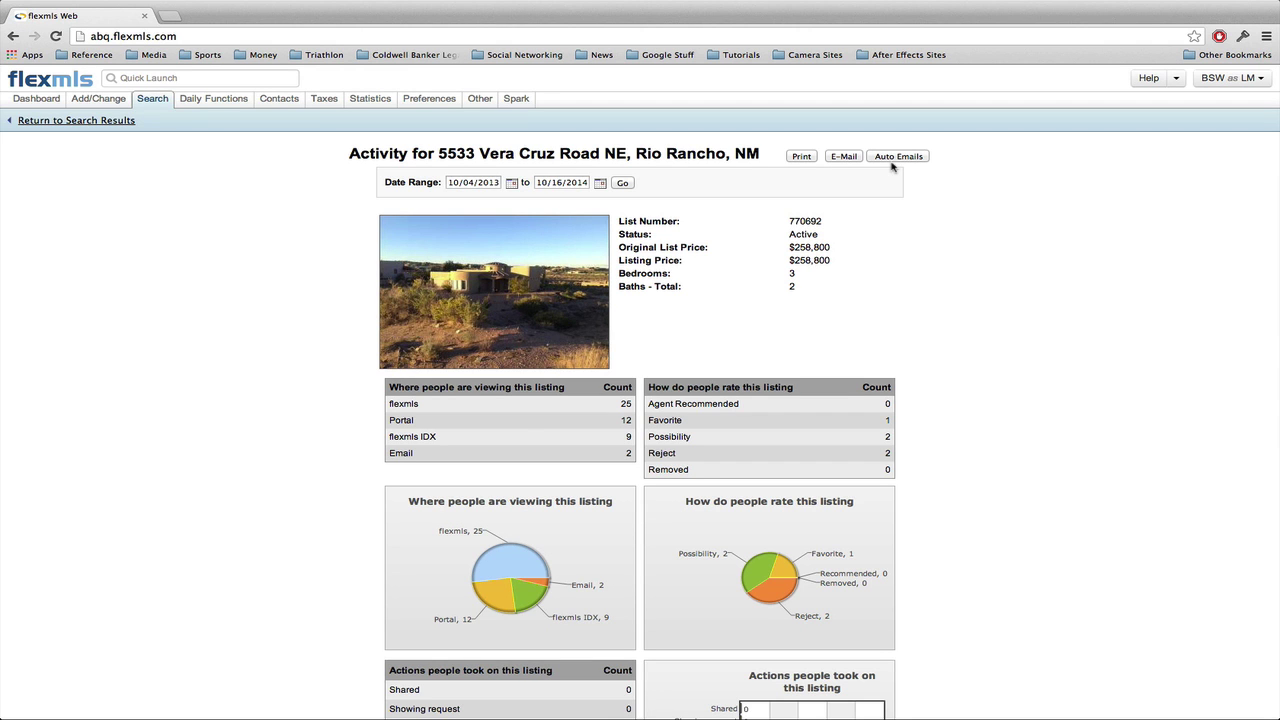
- Open the activity report's auto-email settings and search the existing contacts by the start of a contact's first name
left_click(896, 158)
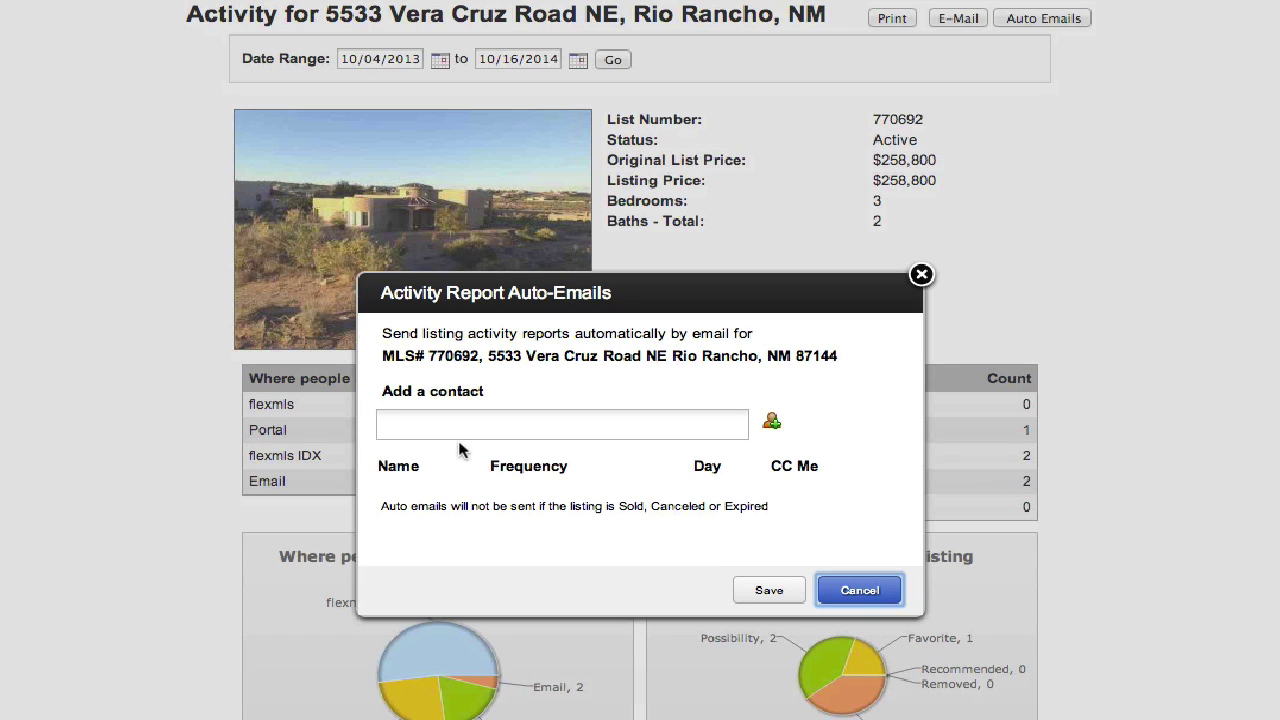
left_click(411, 427)
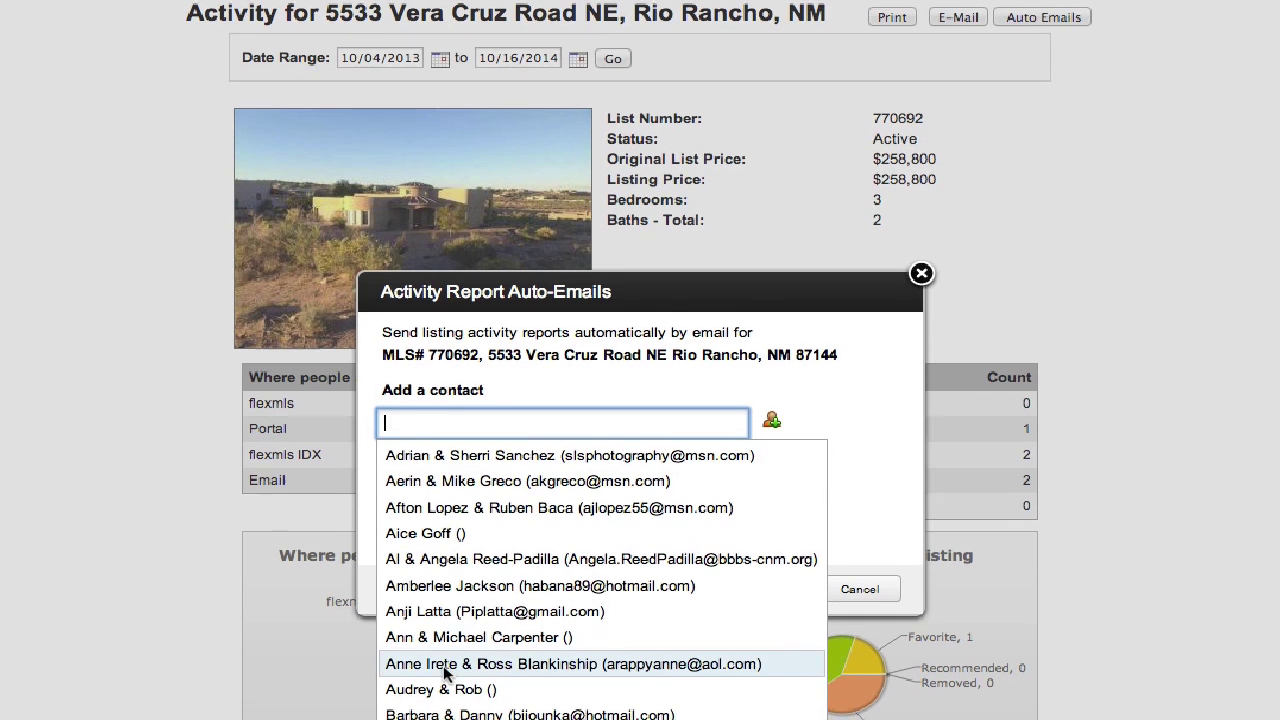
scroll(445, 668, "down", 3)
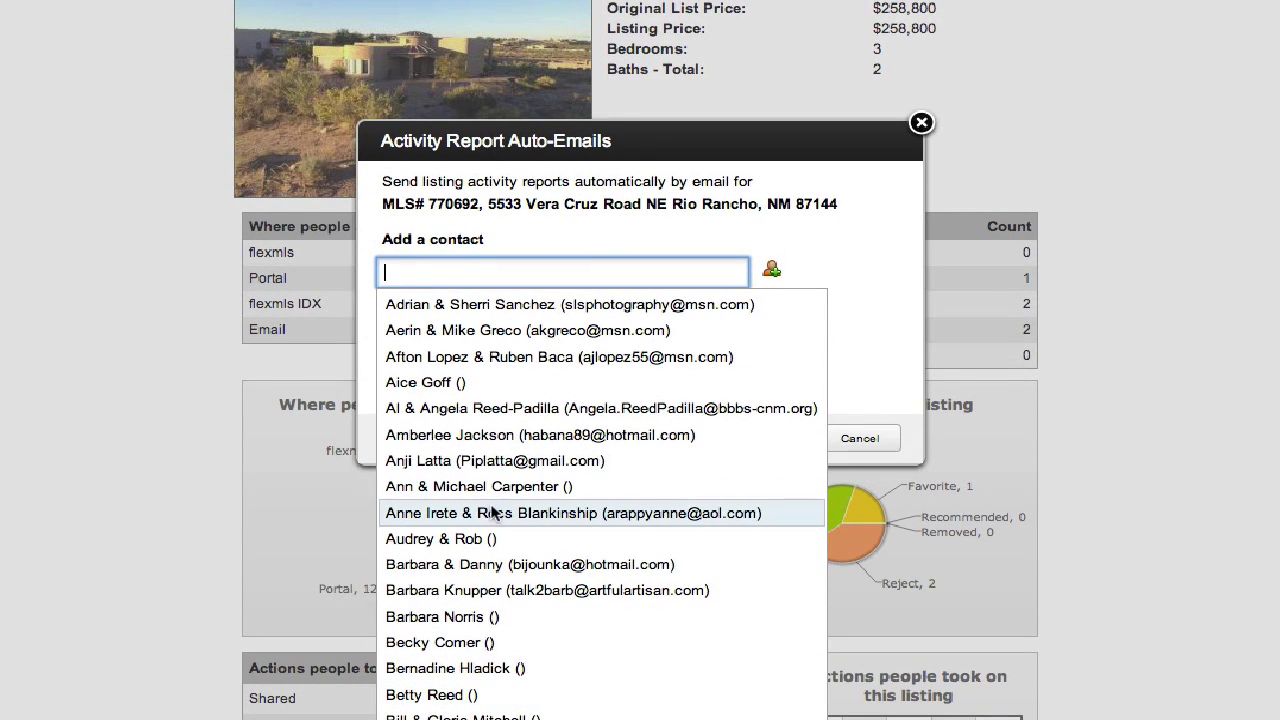
scroll(460, 490, "up", 2)
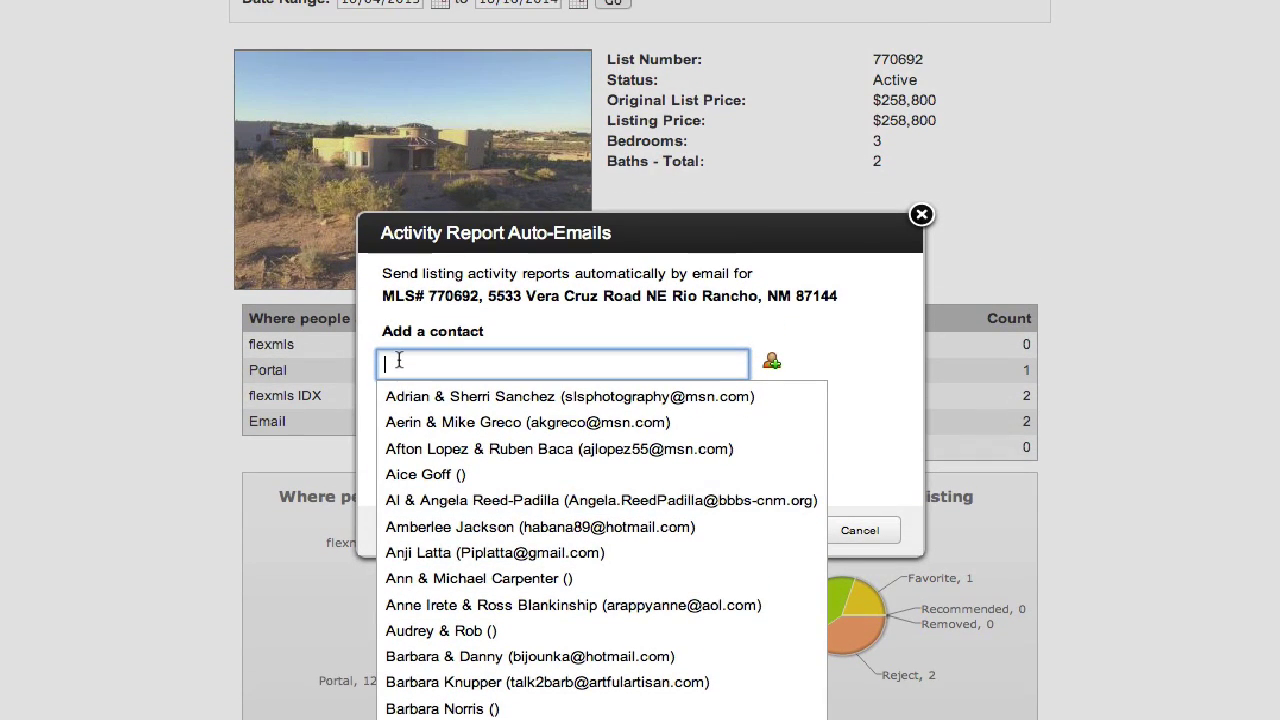
type("Adr")
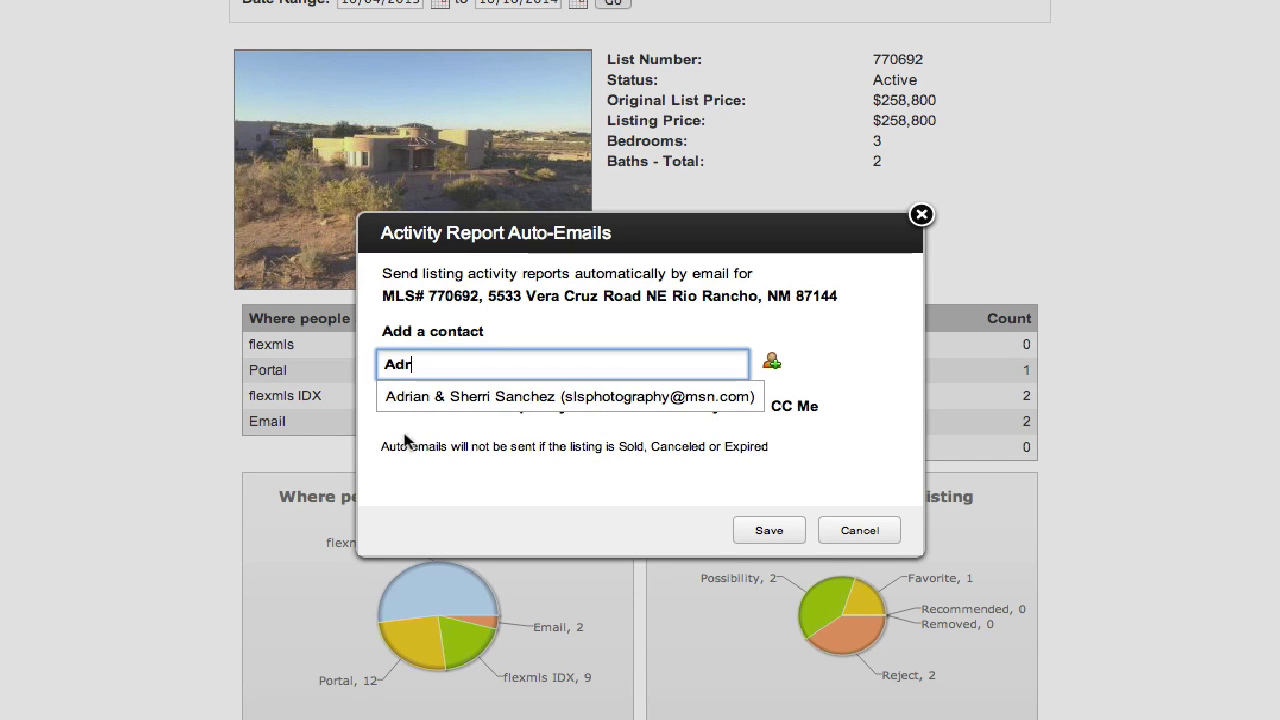
- Clear the contact search and check the form for adding a new contact, leaving it without creating one
left_click(571, 340)
left_click(462, 358)
key("BackSpace")
key("BackSpace")
key("BackSpace")
left_click(613, 318)
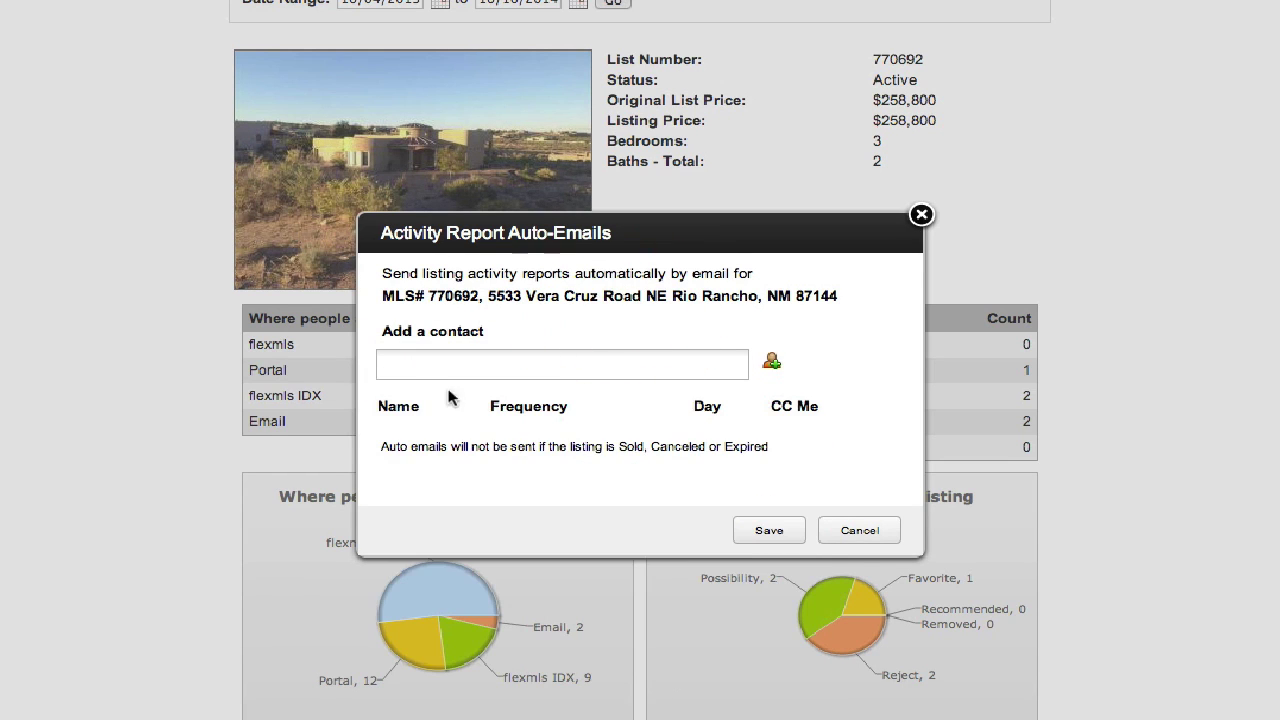
left_click(773, 365)
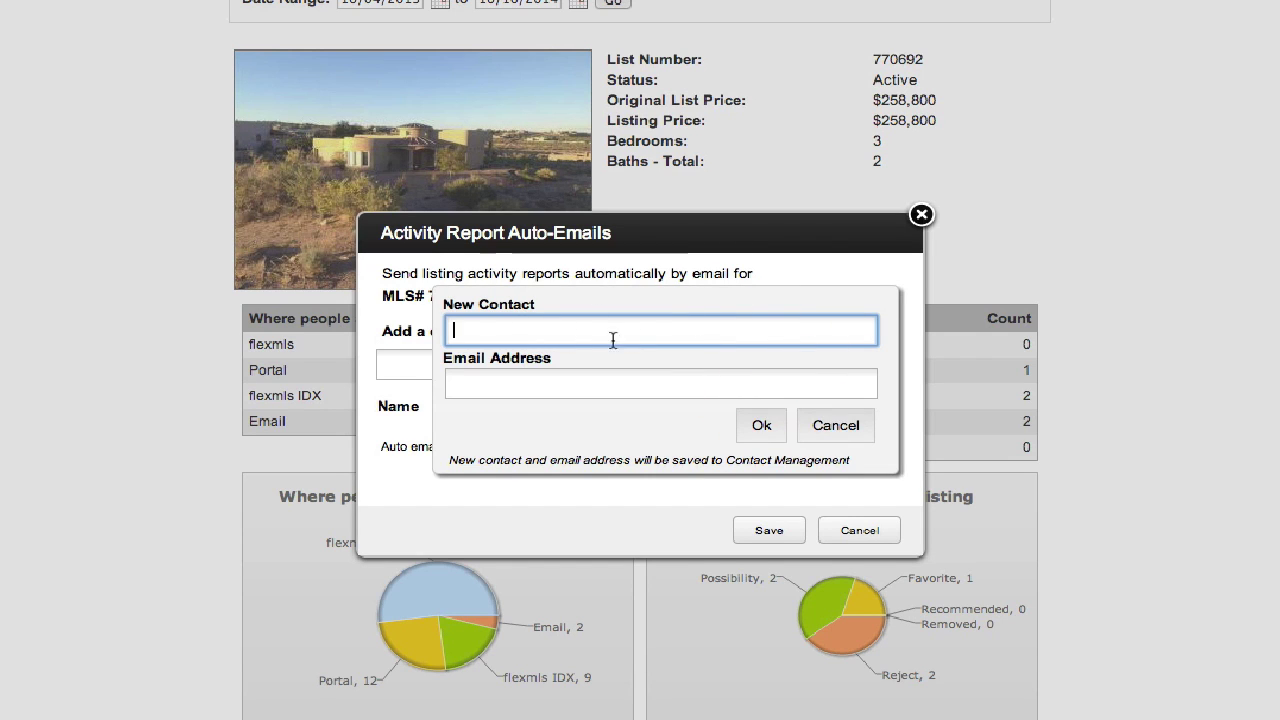
left_click(836, 426)
- Try adding an existing contact to the auto-emails with Weekly frequency on Monday, and discard the setup
left_click(437, 362)
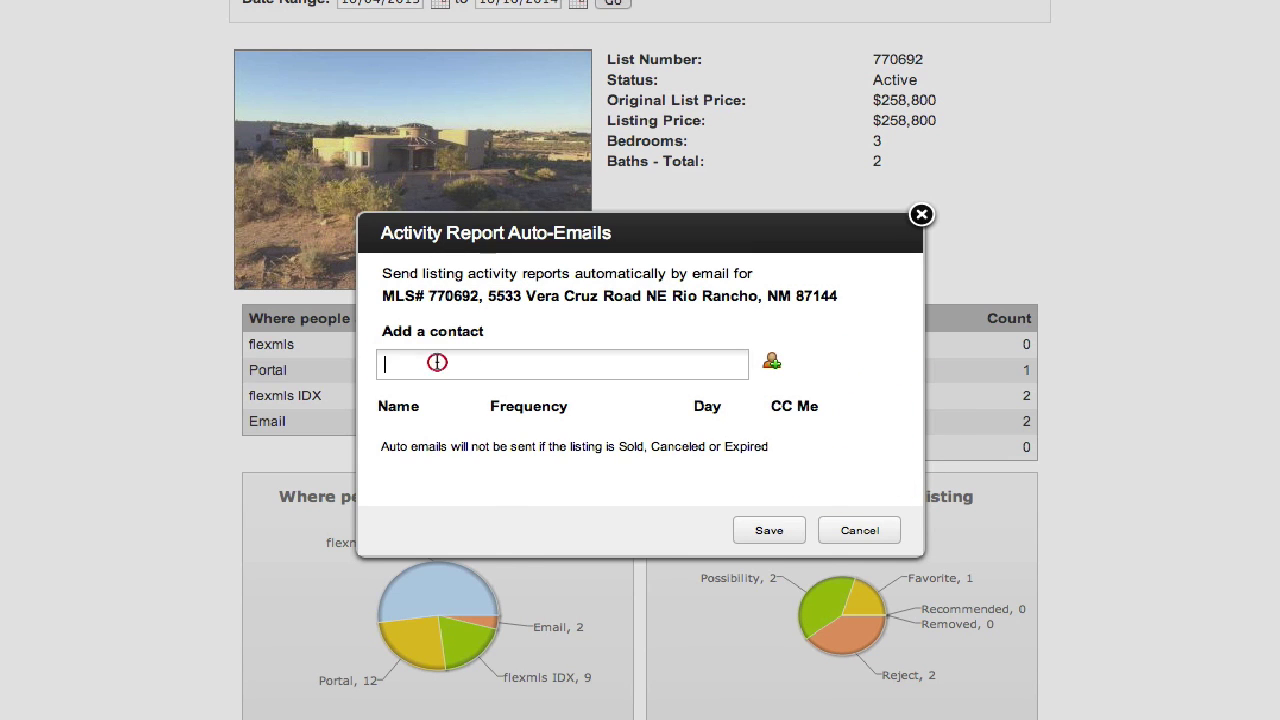
left_click(491, 432)
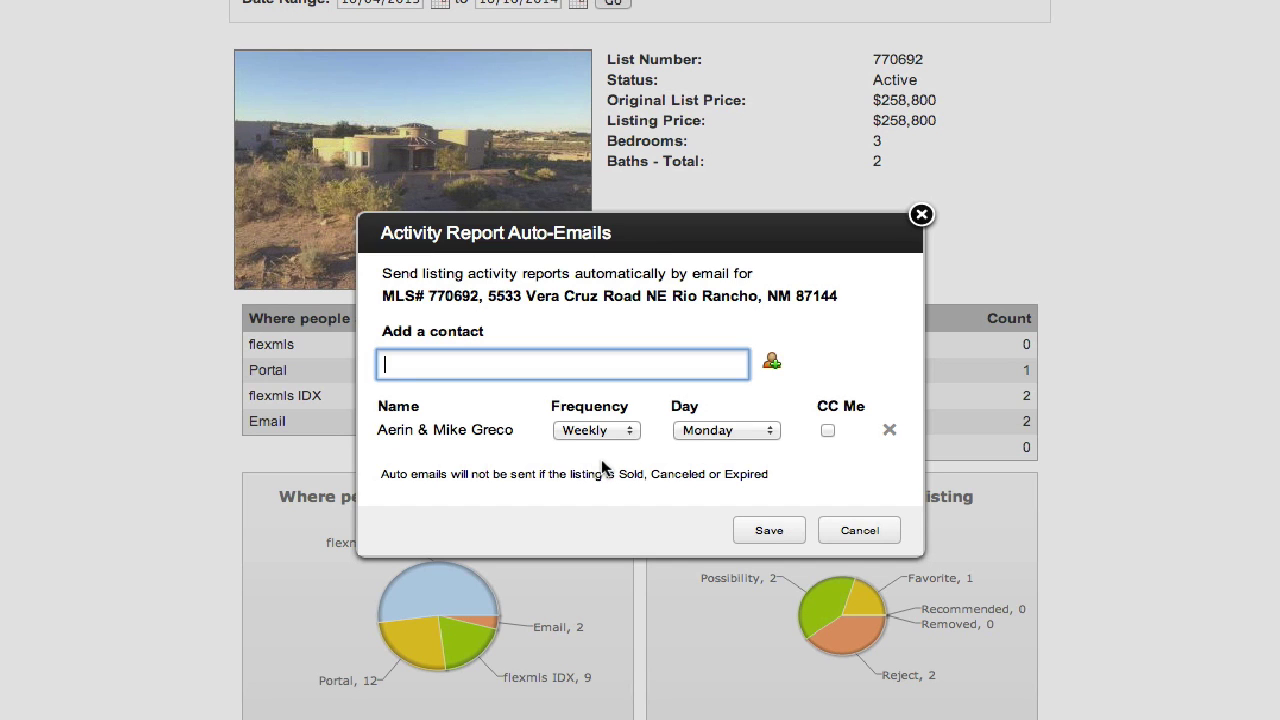
left_click(623, 434)
left_click(648, 436)
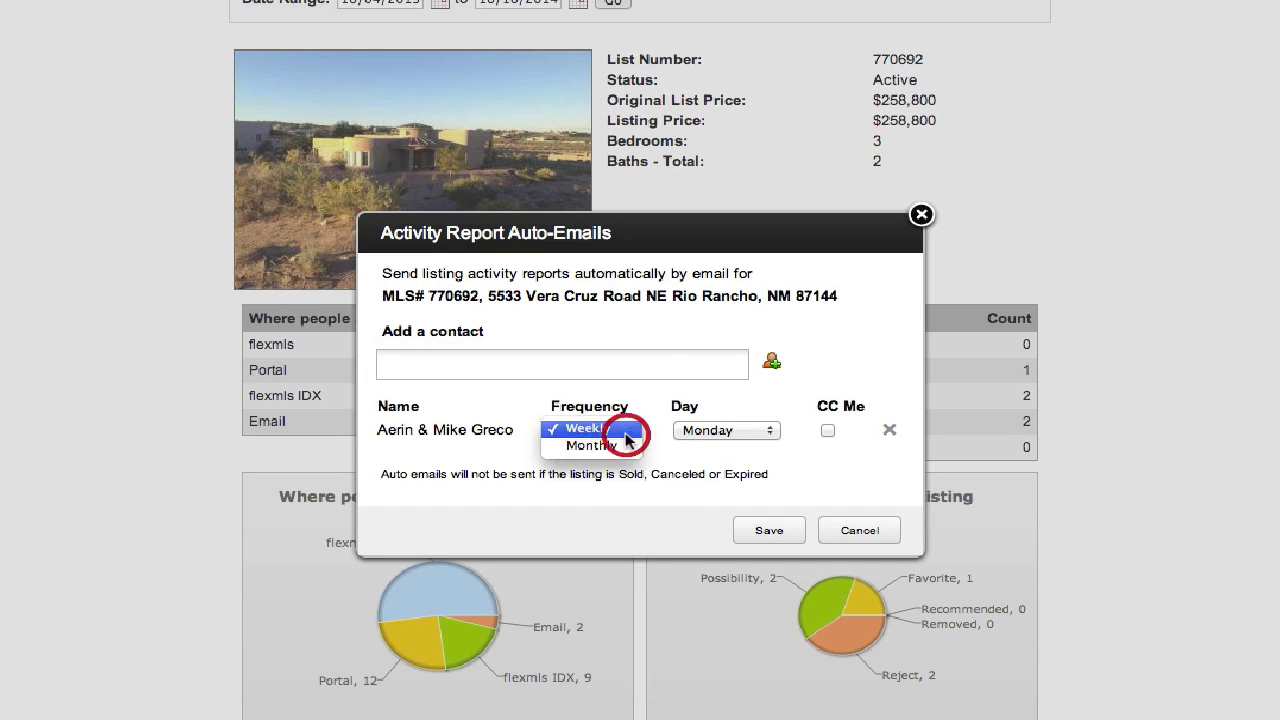
left_click(762, 430)
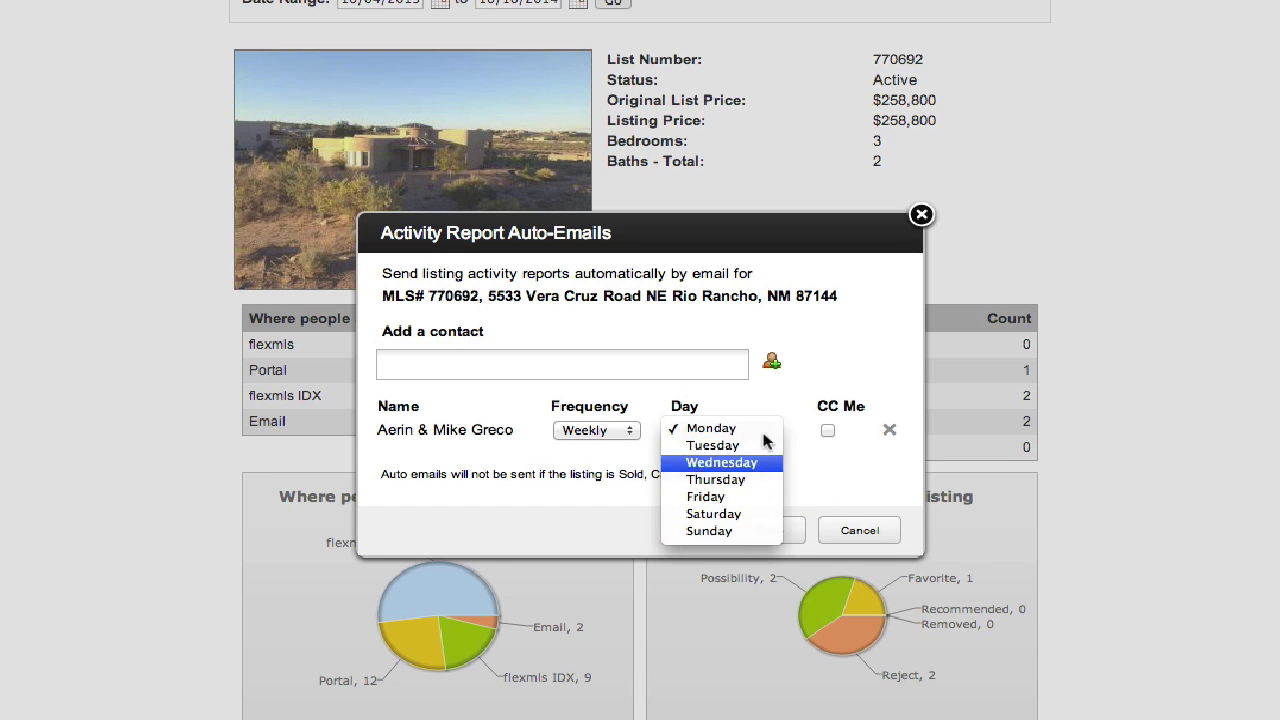
left_click(772, 392)
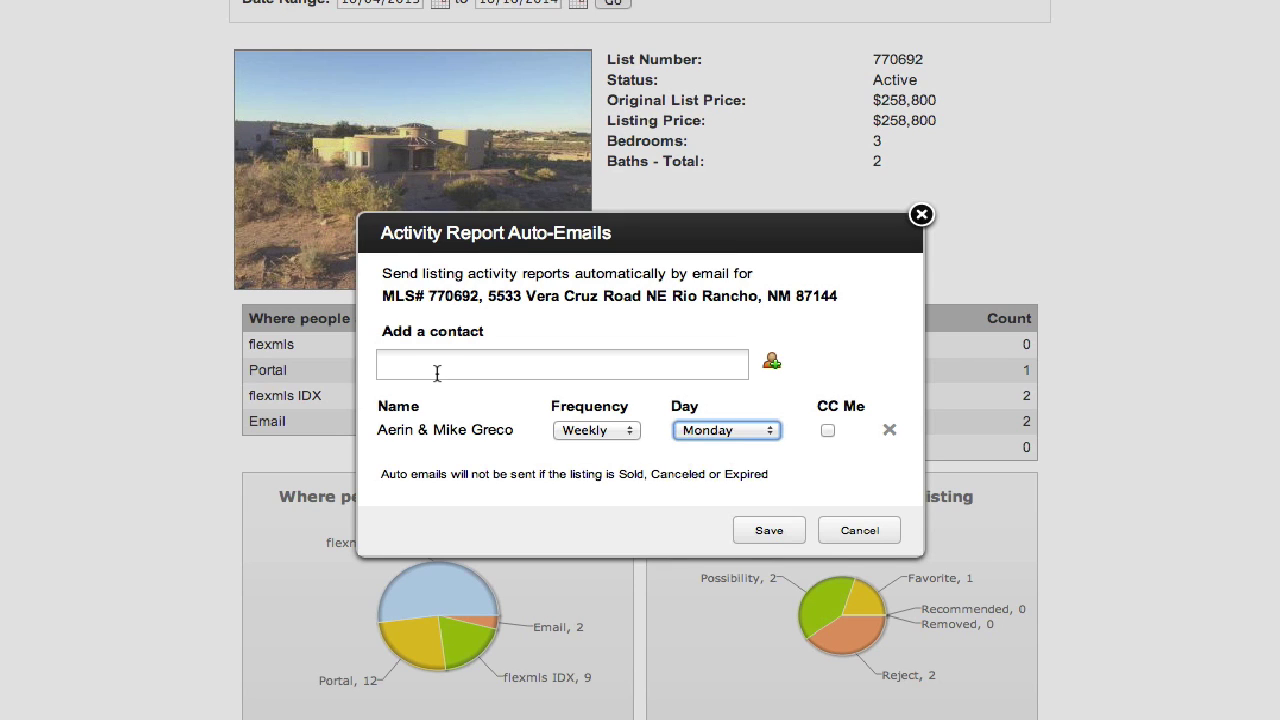
left_click(778, 531)
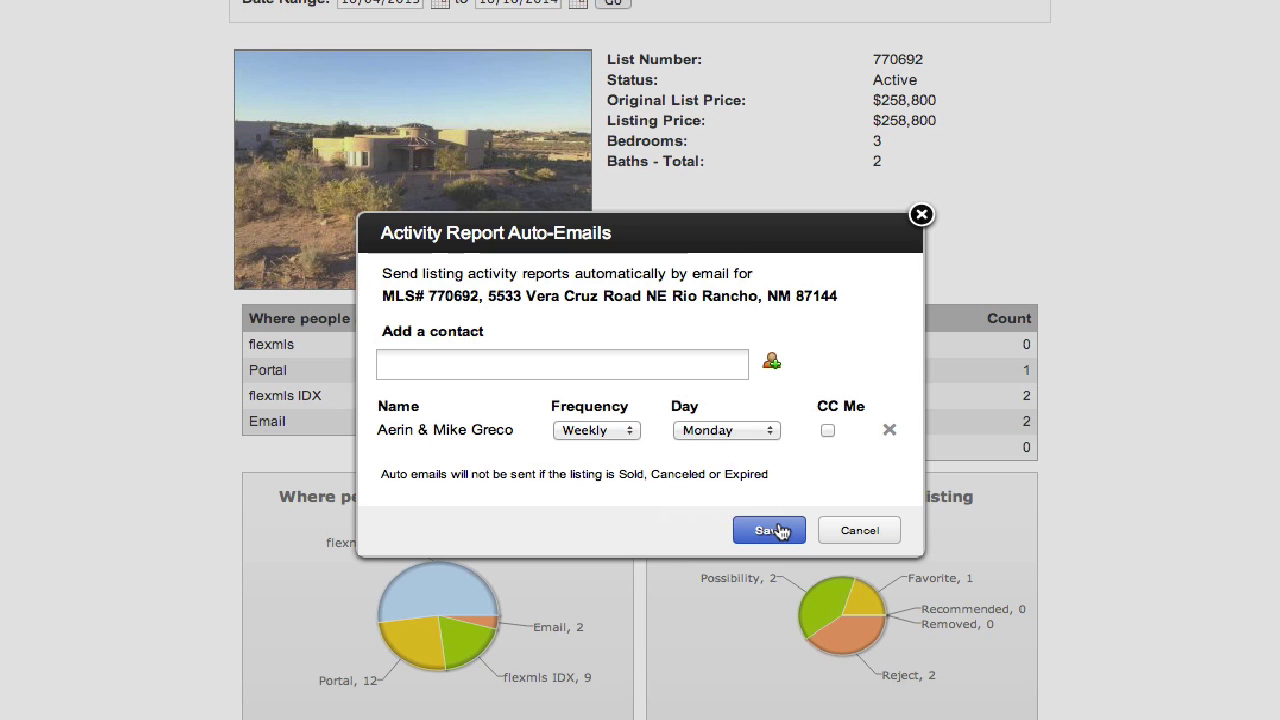
left_click(859, 530)
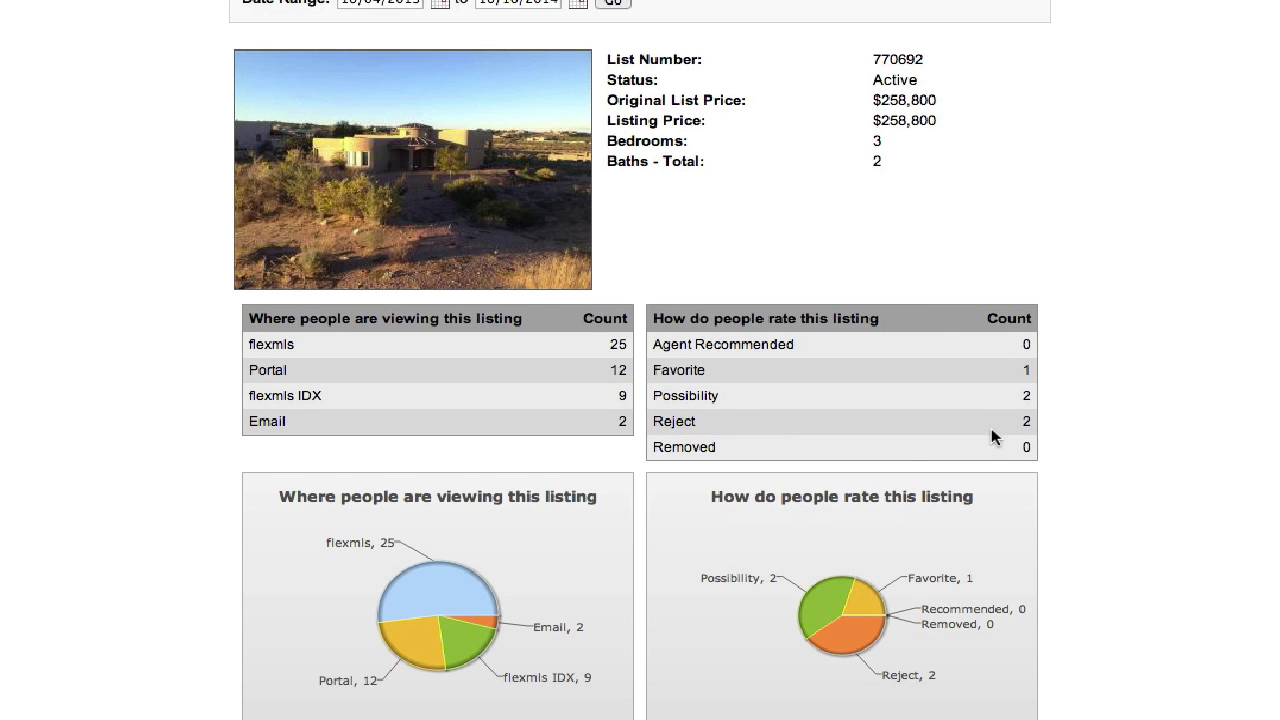
- Review the activity report's viewing sources, ratings, charts, actions people took, and the listings they also liked or viewed
scroll(991, 428, "up", 1)
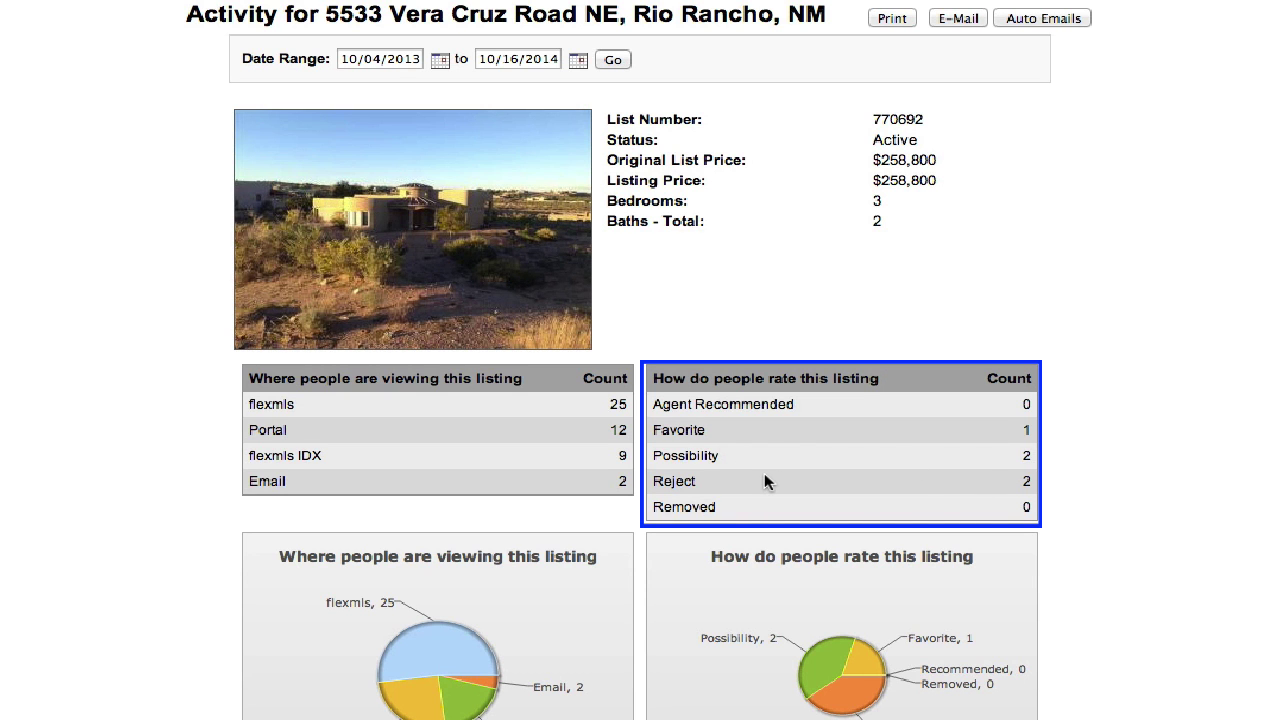
scroll(765, 482, "down", 2)
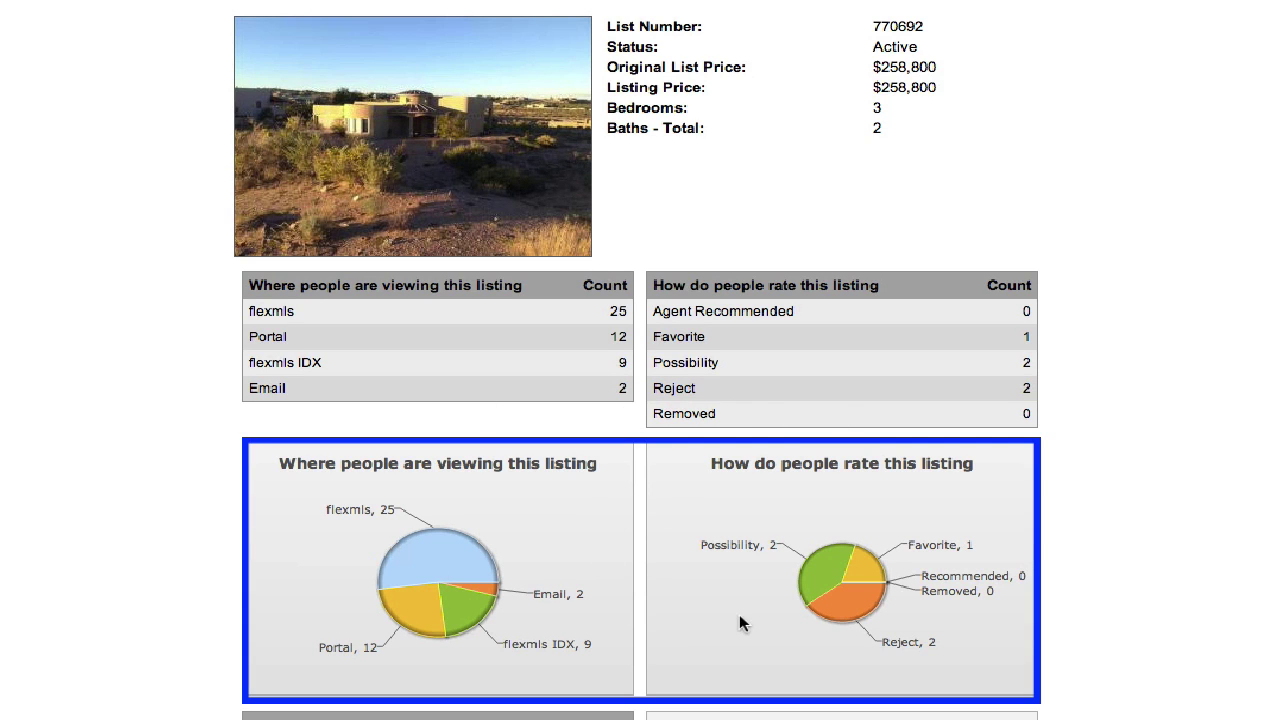
scroll(746, 618, "down", 5)
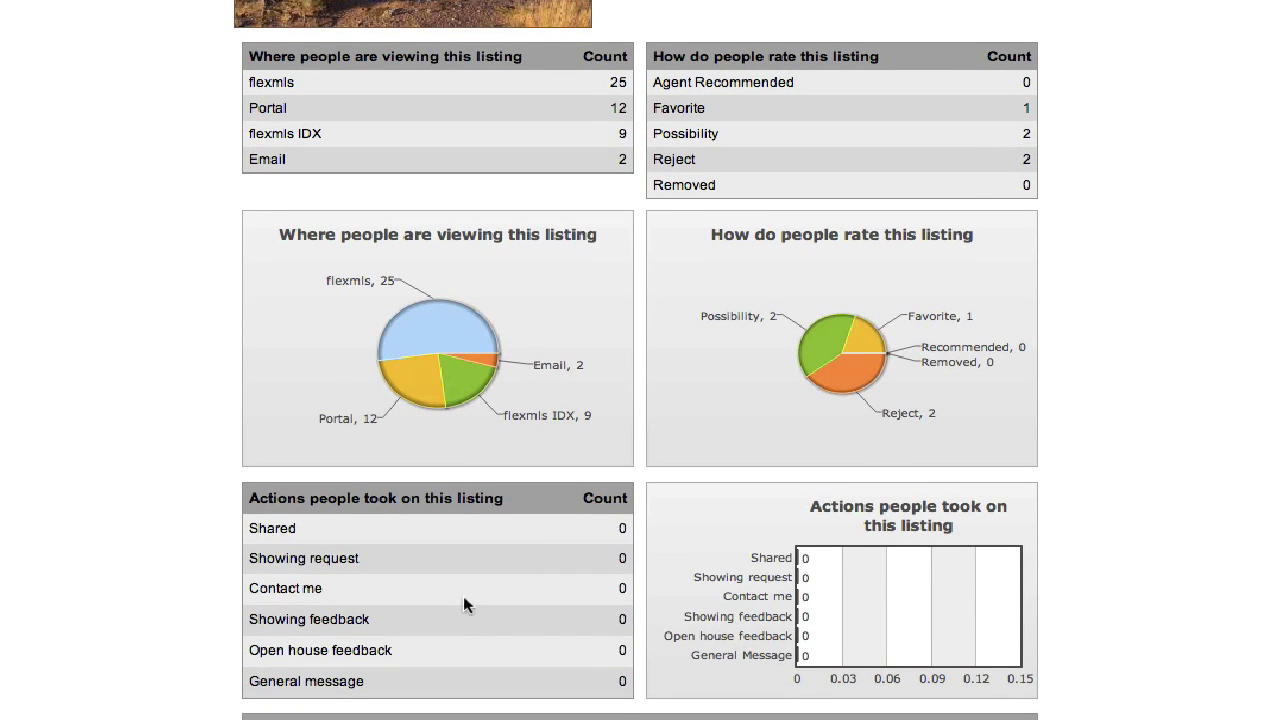
scroll(432, 619, "down", 1)
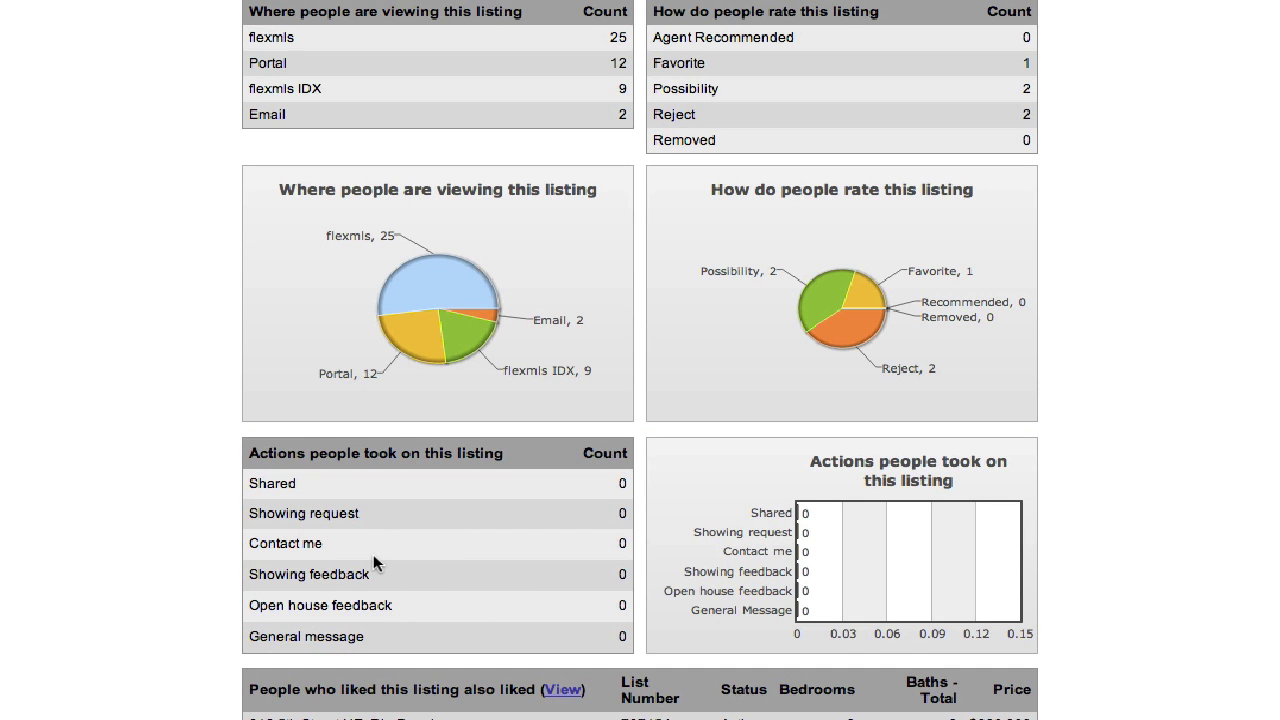
scroll(373, 554, "down", 1)
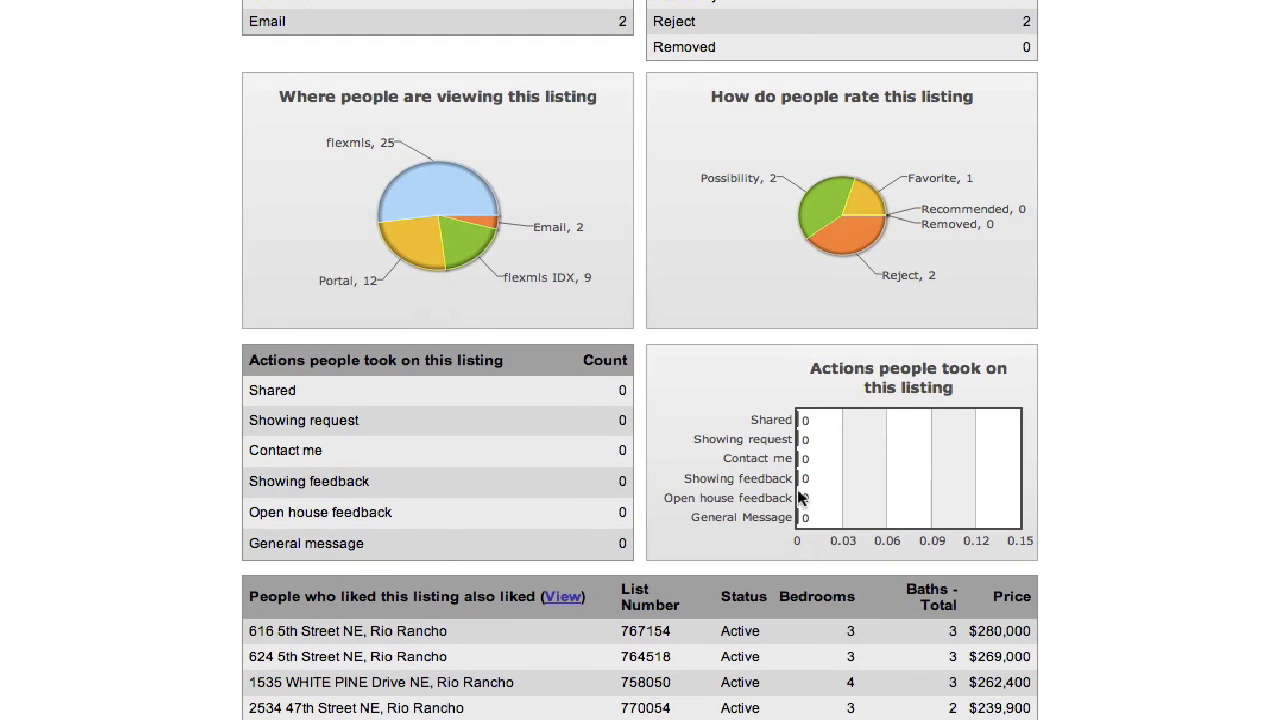
scroll(797, 495, "down", 2)
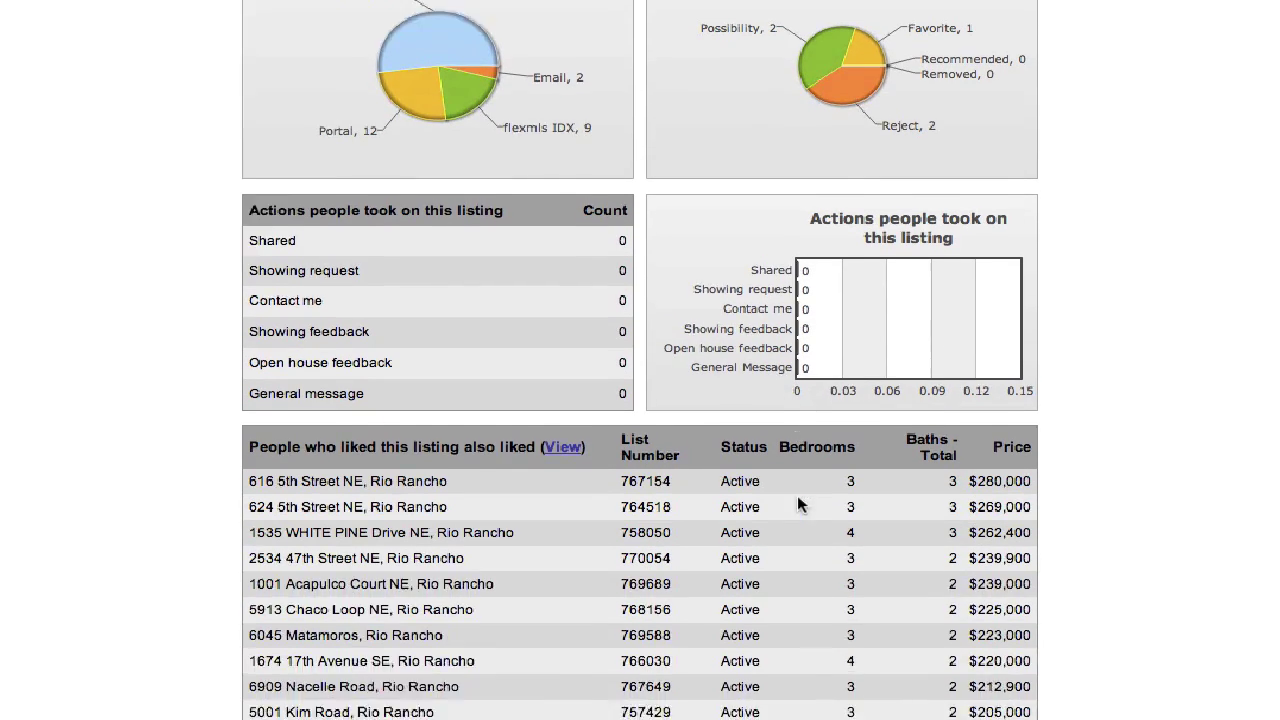
scroll(772, 387, "down", 1)
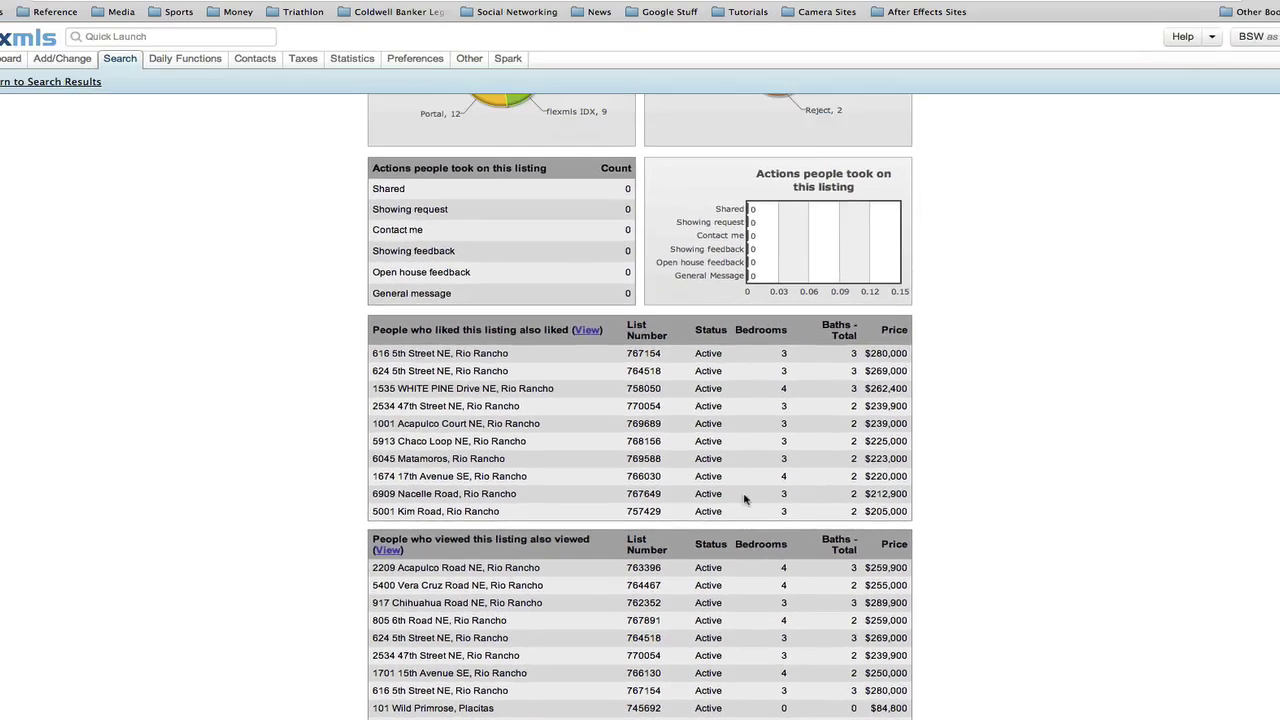
scroll(766, 443, "up", 10)
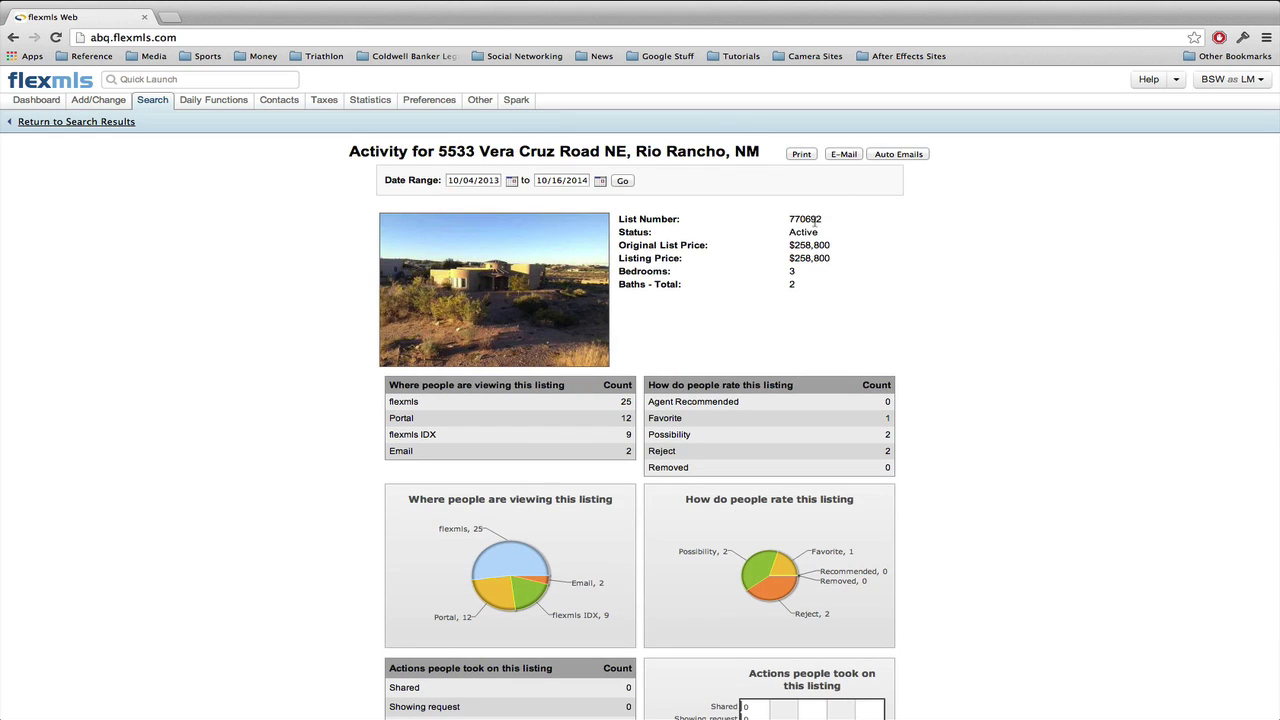